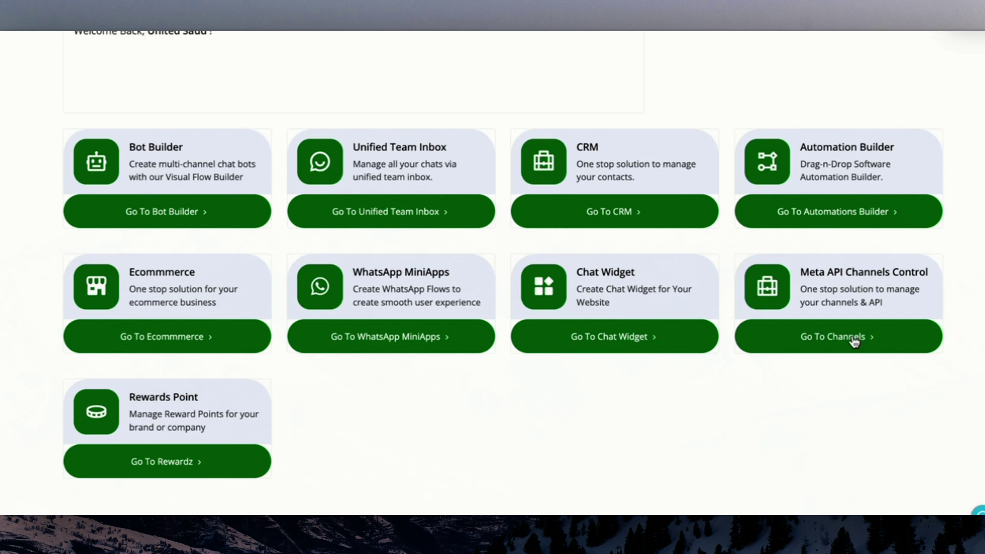
# Step: Go to the Meta API Channels Control page from the WaTheta dashboard
pyautogui.click(851, 337)
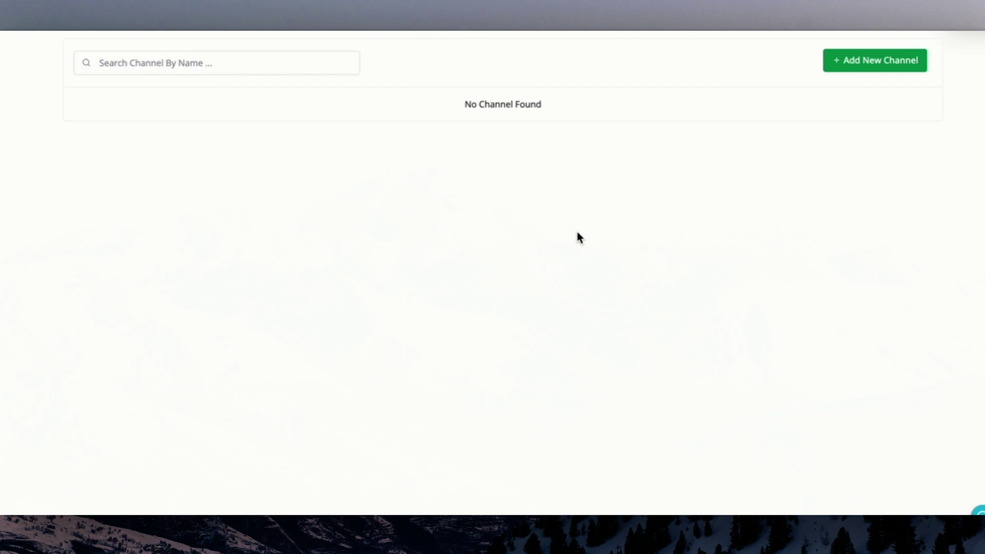
# Step: Add a new WhatsApp channel with USD as its currency and start connecting it
pyautogui.click(867, 62)
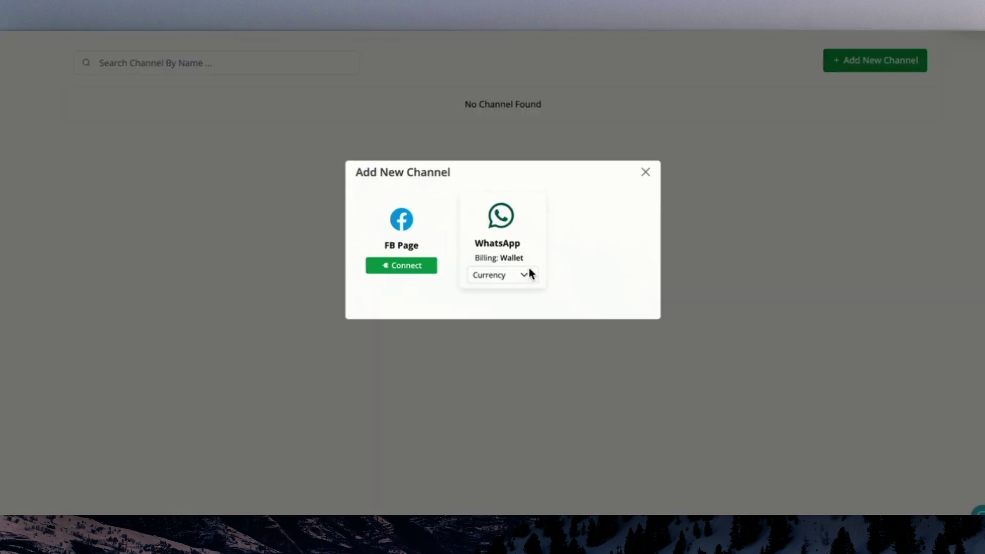
pyautogui.click(528, 277)
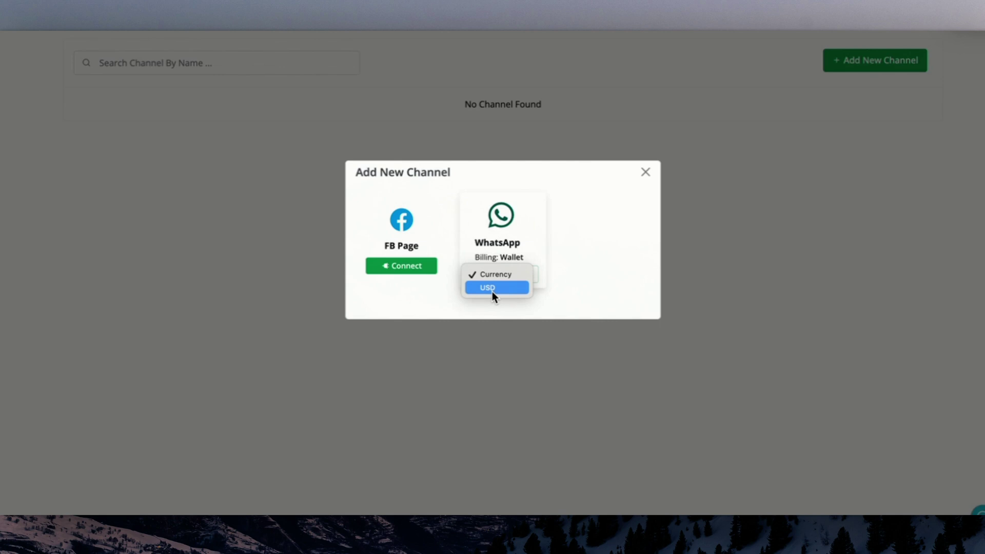
pyautogui.click(491, 290)
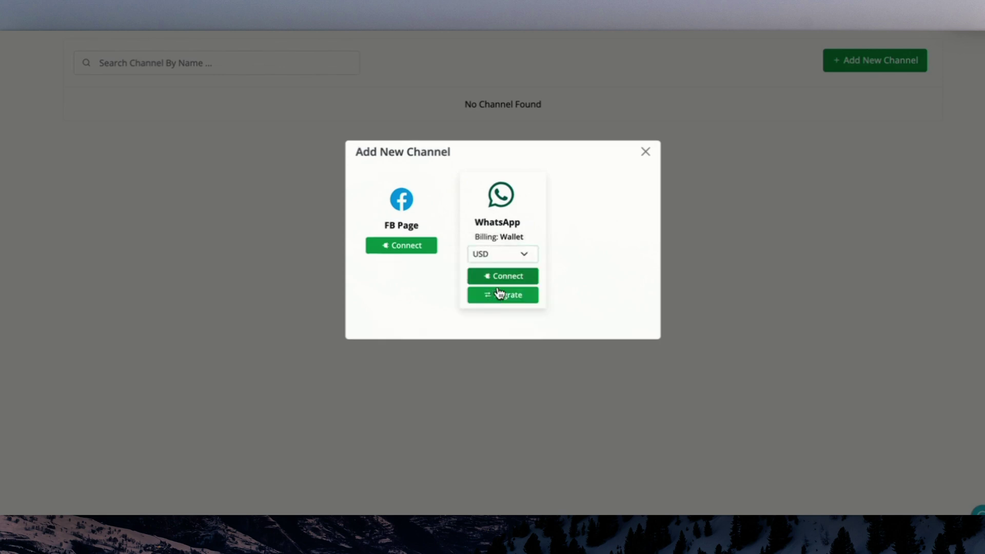
pyautogui.click(512, 276)
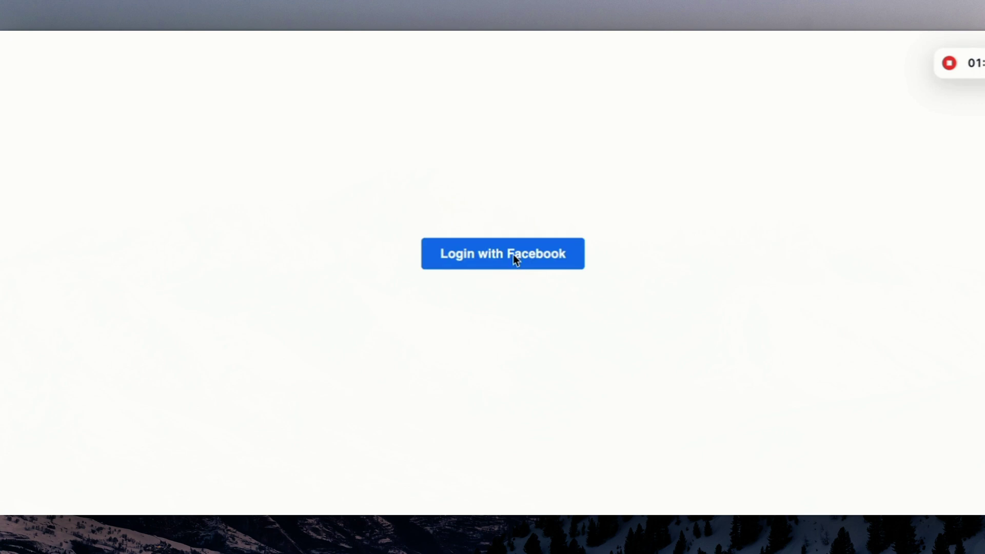
# Step: Log in with Facebook, continue as the account owner, and get started with WhatsApp setup
pyautogui.click(513, 255)
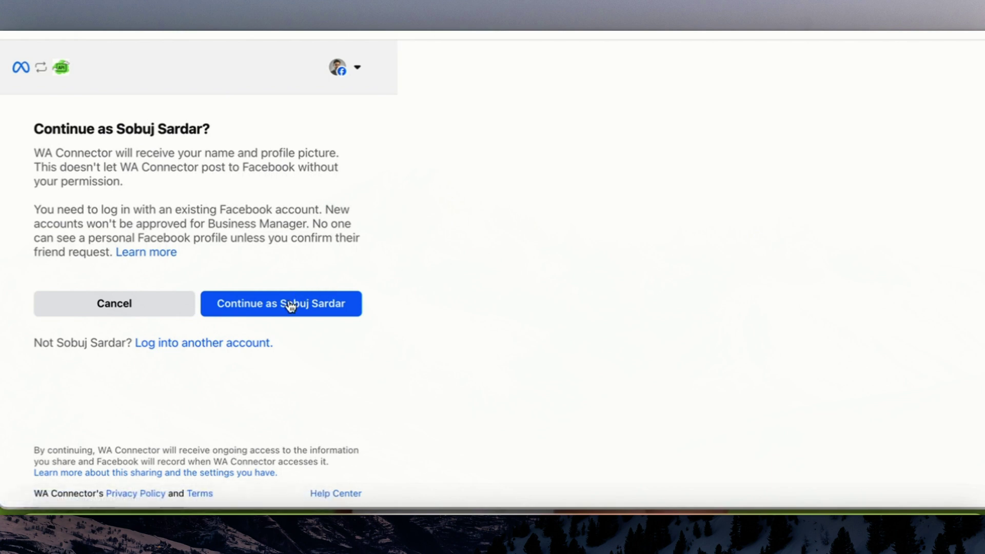
pyautogui.click(290, 304)
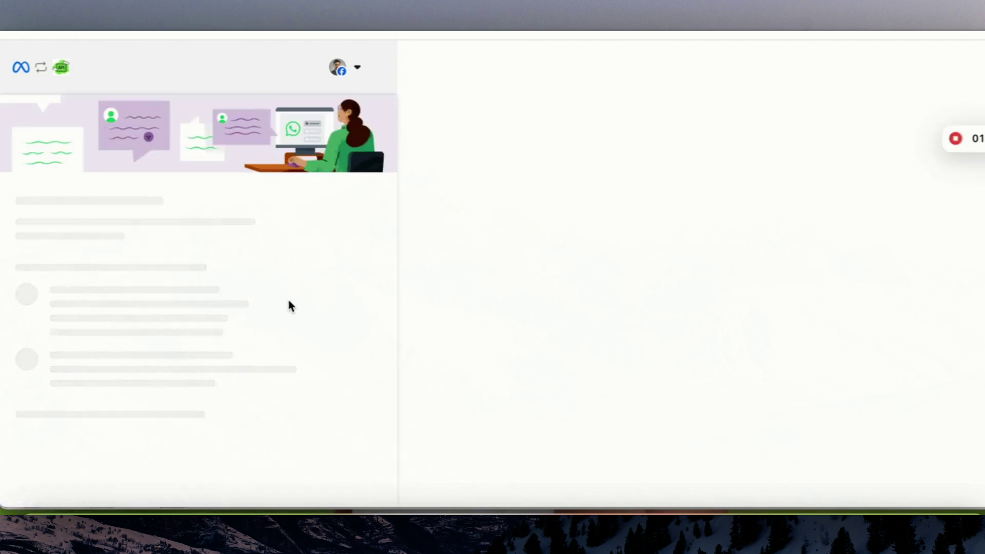
pyautogui.click(343, 497)
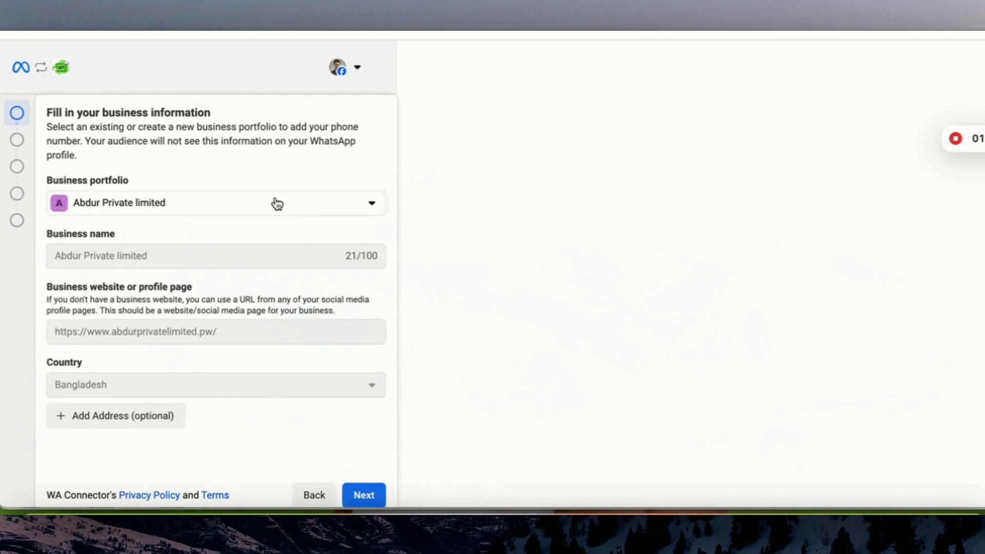
# Step: Select the United Saud Limited business portfolio and confirm the business information
pyautogui.click(355, 212)
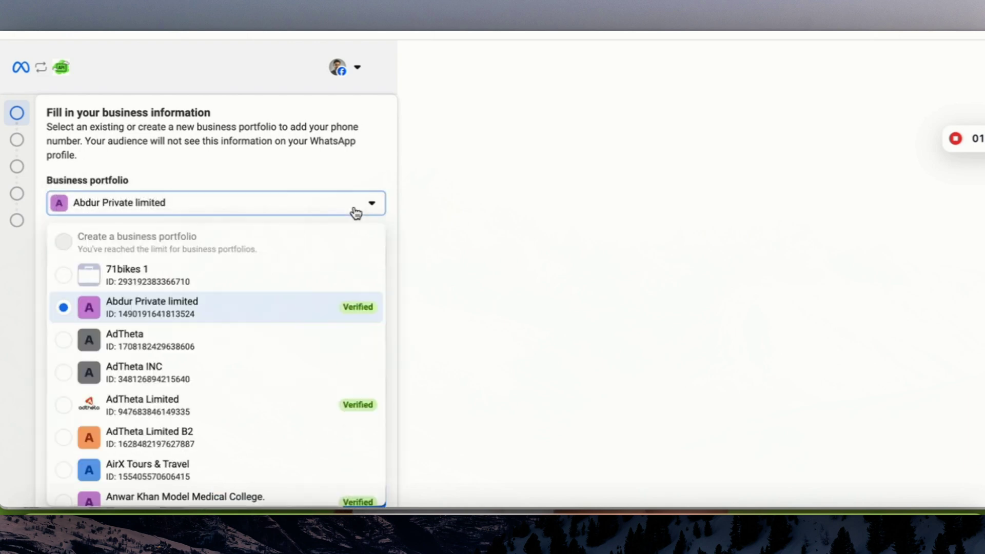
pyautogui.scroll(-15, 307, 211)
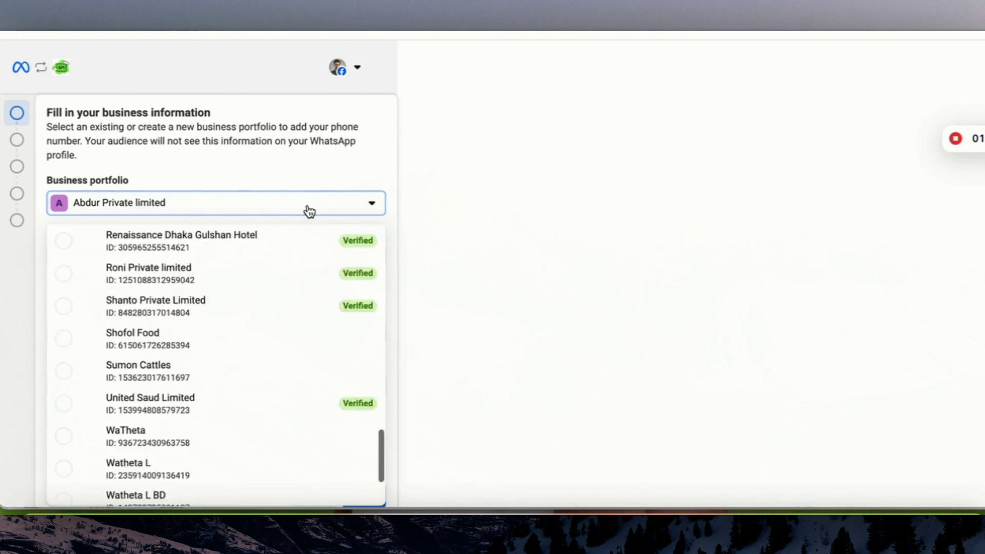
pyautogui.click(162, 401)
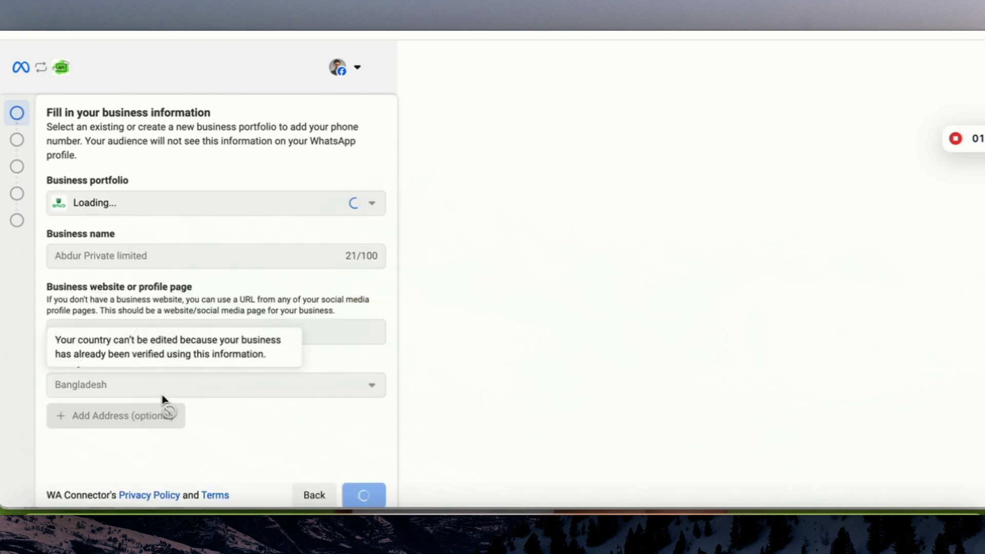
pyautogui.click(363, 494)
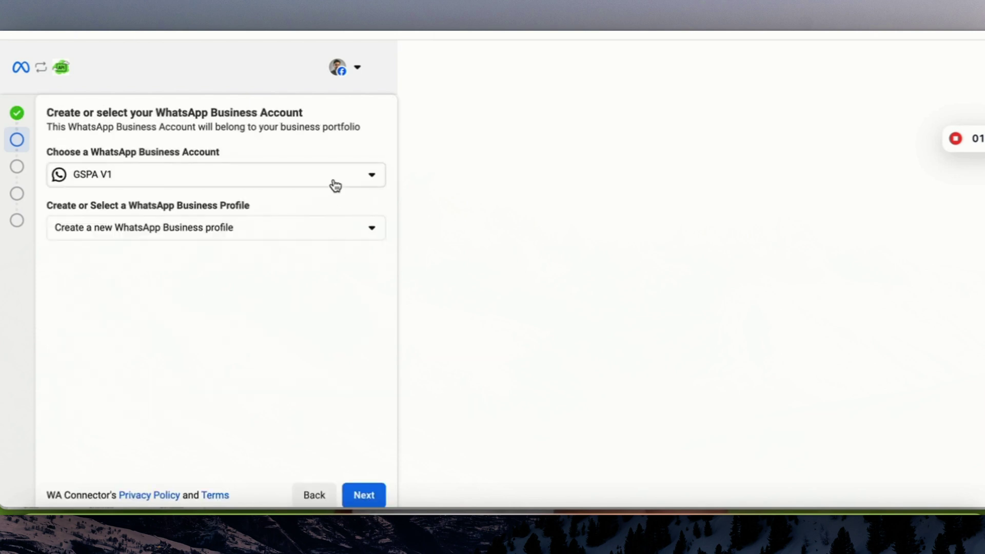
# Step: Choose to create a new WhatsApp Business Account and continue to the profile step
pyautogui.click(334, 183)
pyautogui.click(199, 232)
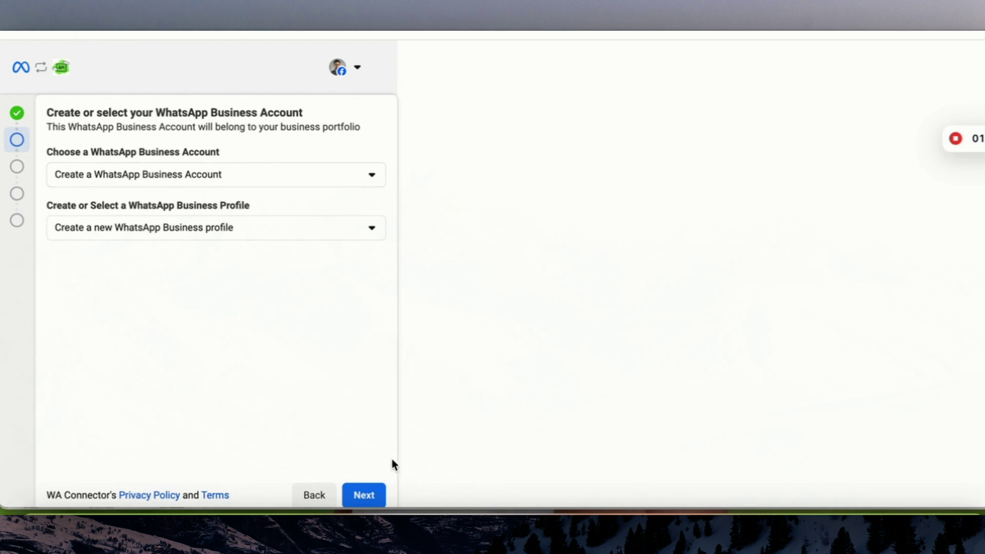
pyautogui.click(365, 496)
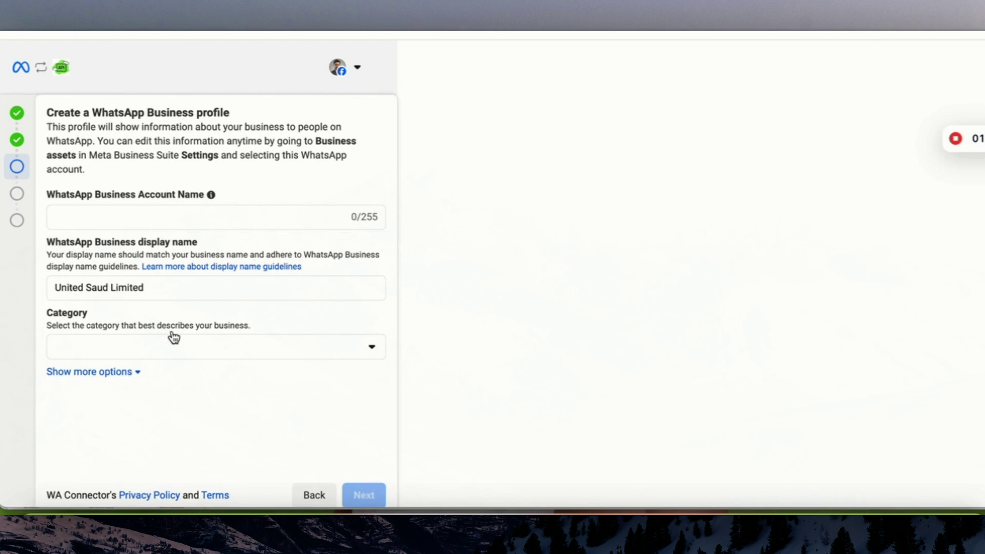
# Step: Enter account name 'United Saud V2' and change the display name to 'United Saud Group'
pyautogui.click(131, 214)
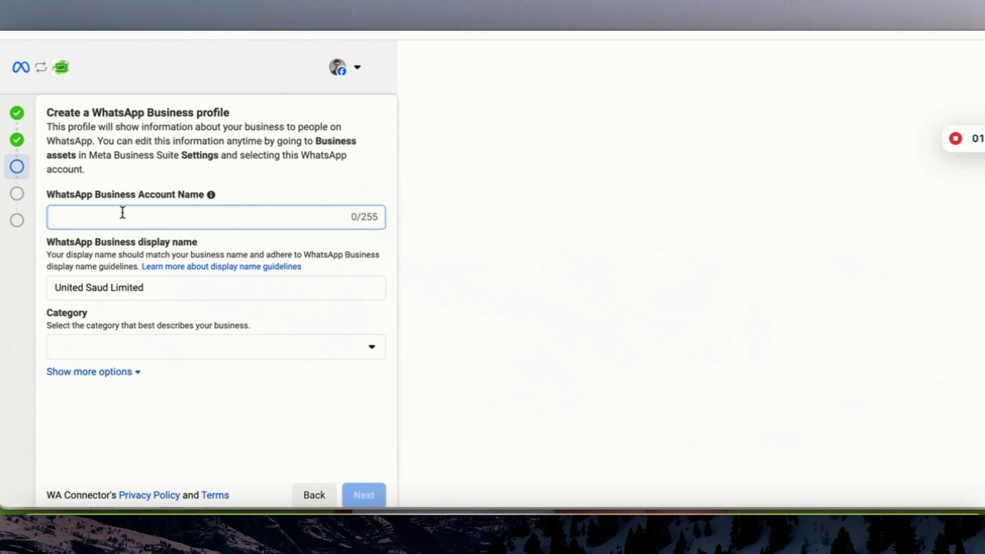
pyautogui.write('United Saud ')
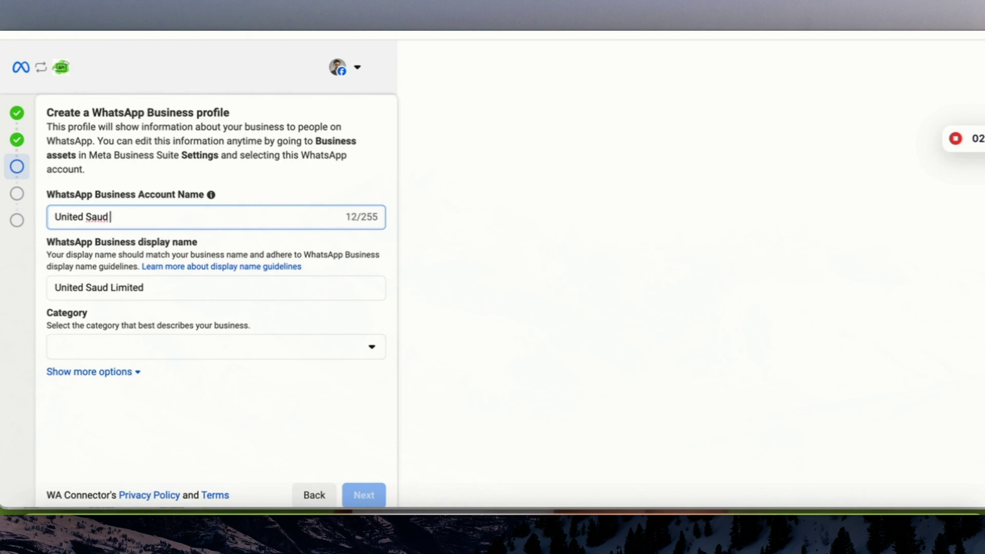
pyautogui.write('V3')
pyautogui.press('BackSpace')
pyautogui.write('2')
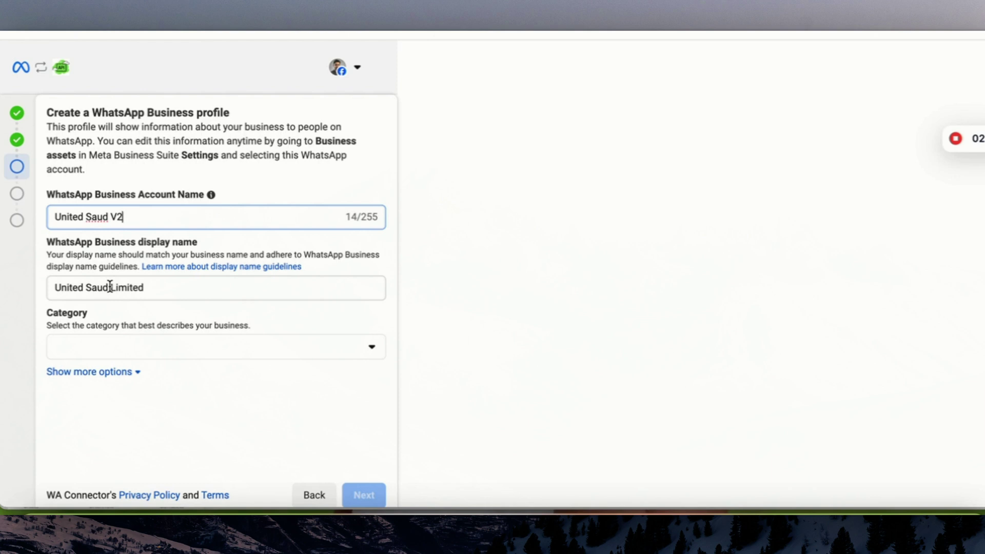
pyautogui.doubleClick(123, 286)
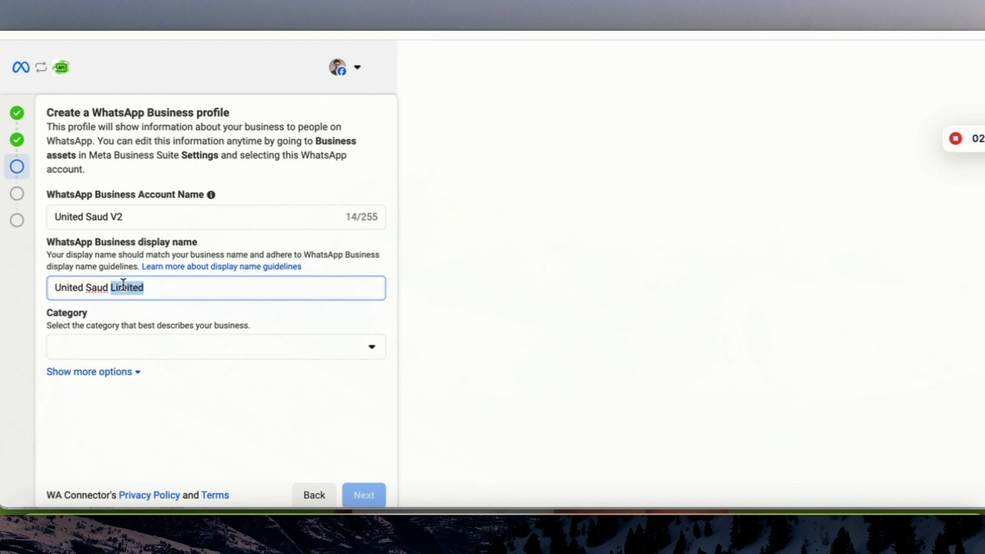
pyautogui.write('Group')
# Step: Set the business category to Professional Services and submit the profile
pyautogui.click(137, 352)
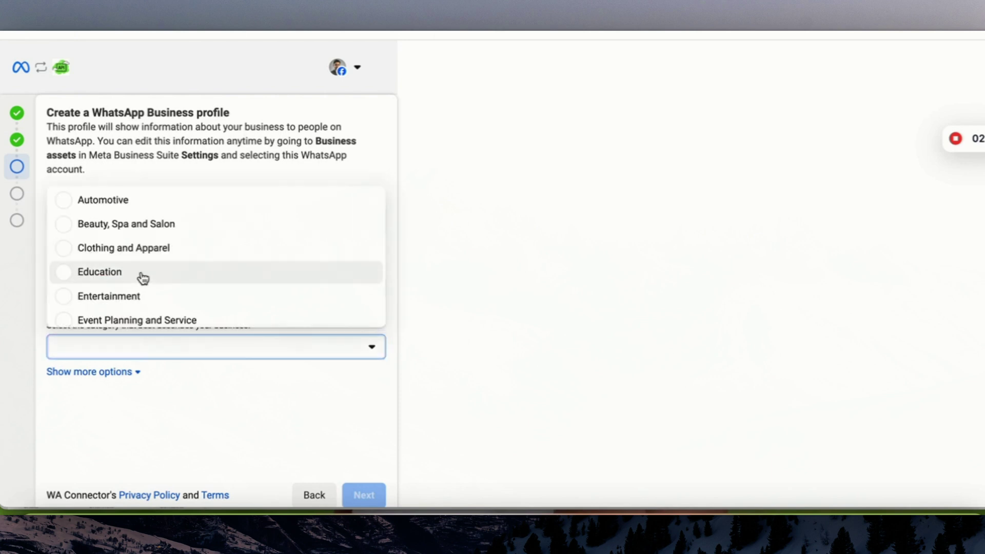
pyautogui.scroll(-3, 159, 259)
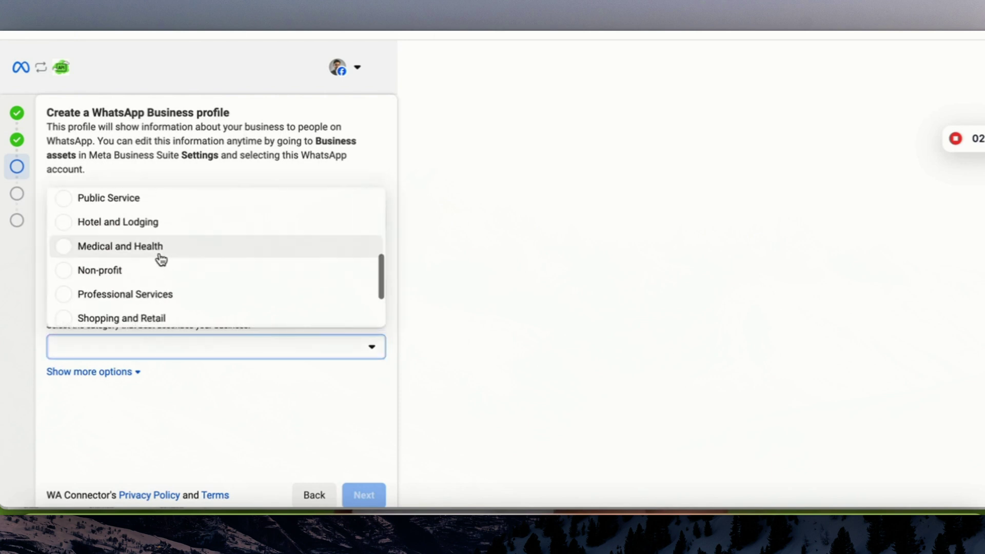
pyautogui.click(132, 300)
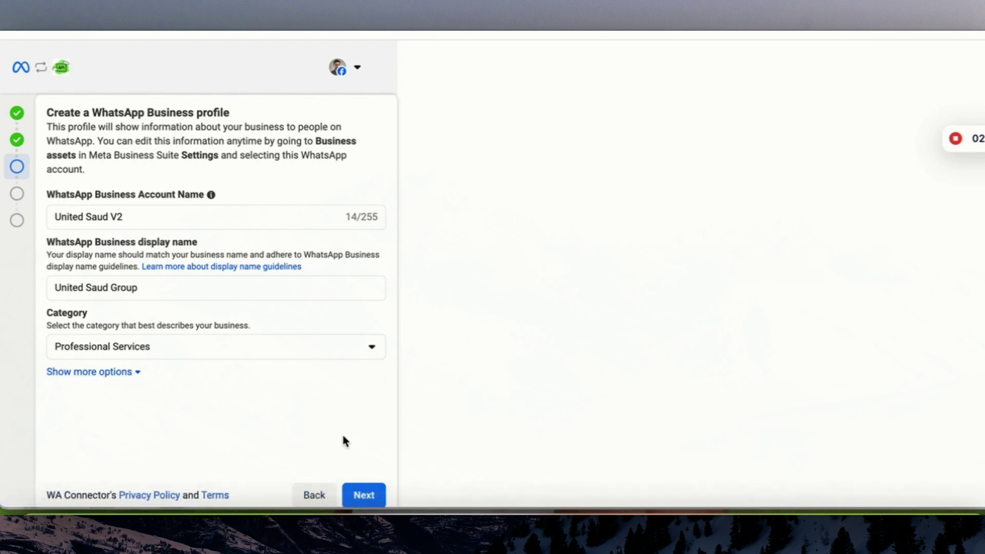
pyautogui.scroll(-1, 343, 440)
pyautogui.click(371, 490)
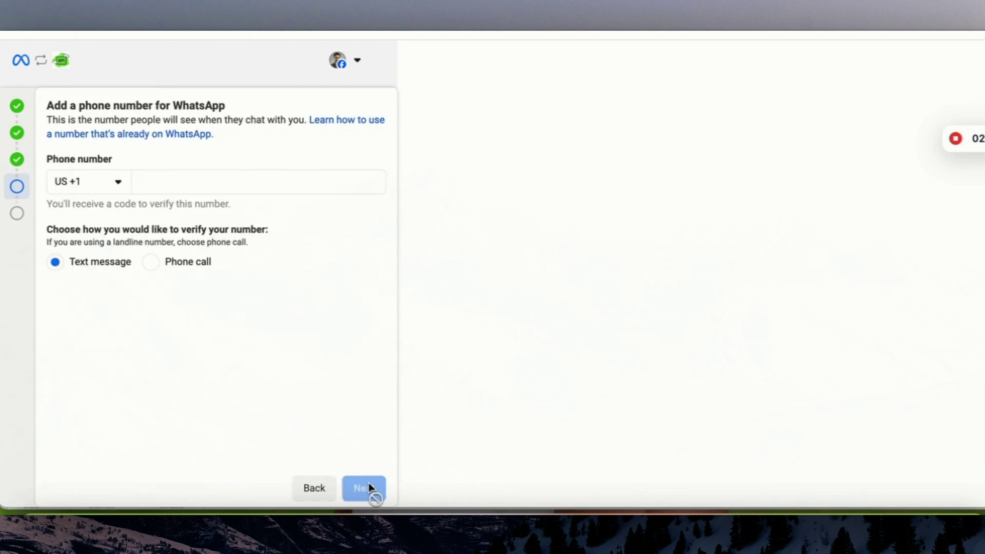
# Step: Choose Bangladesh +880 as the country code, enter the business phone number, and submit it
pyautogui.click(103, 184)
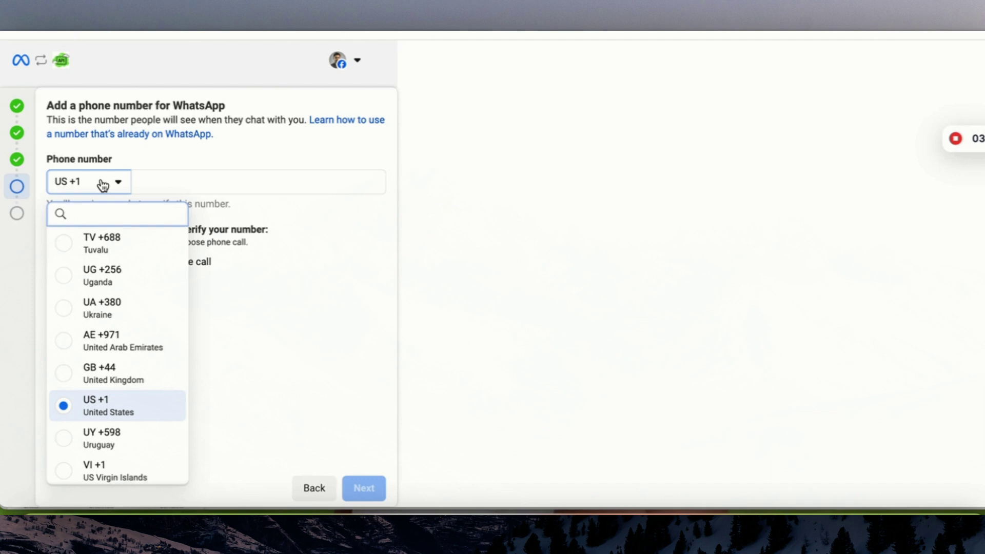
pyautogui.write('ban')
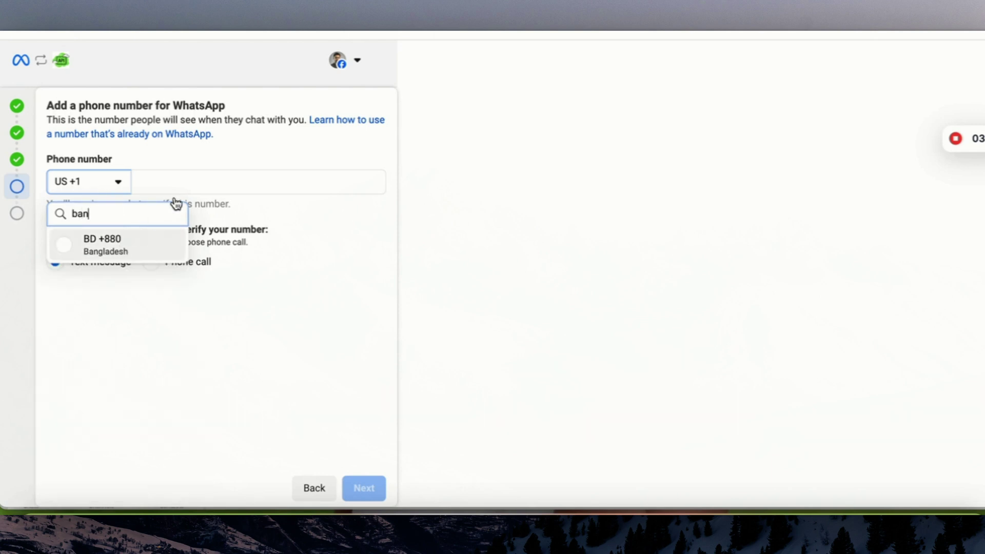
pyautogui.press('Return')
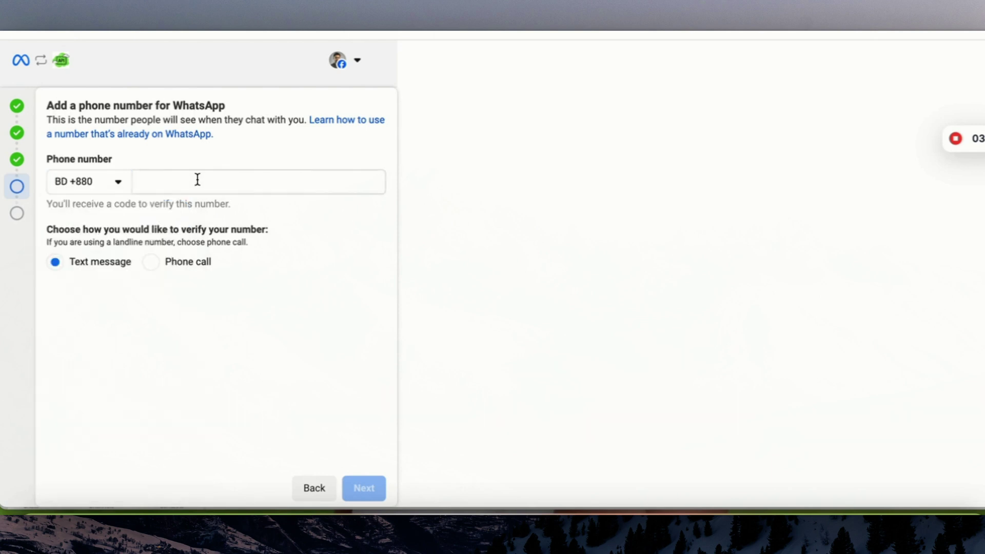
pyautogui.click(197, 180)
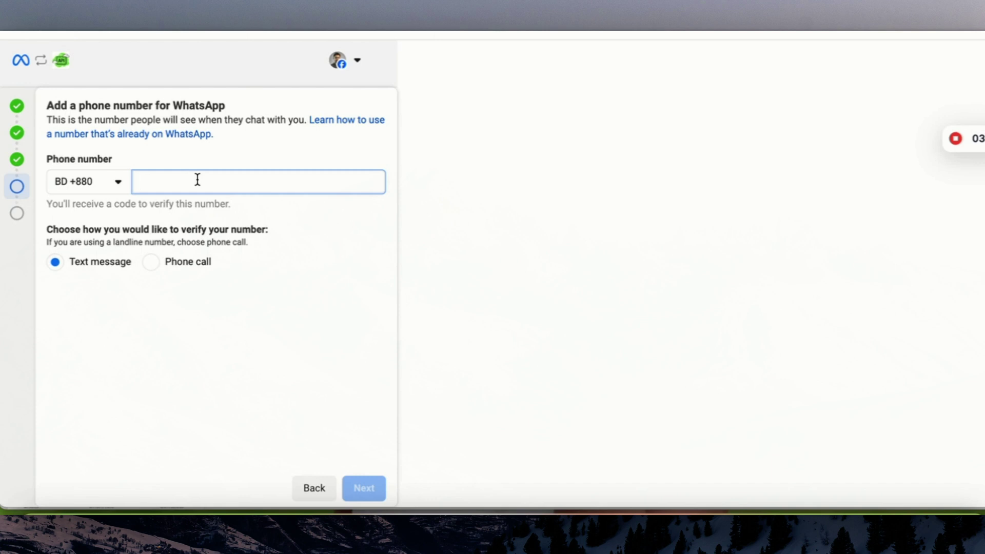
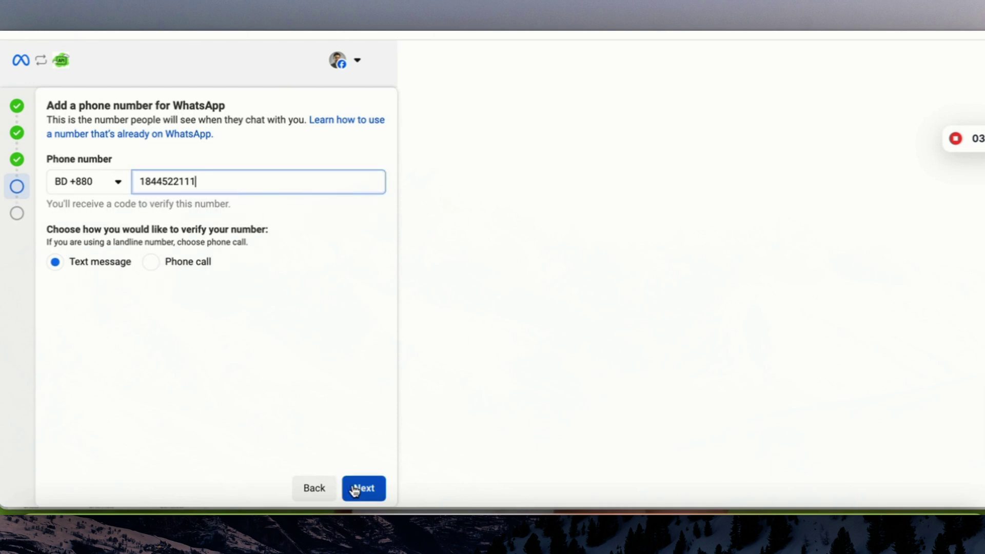
pyautogui.click(355, 491)
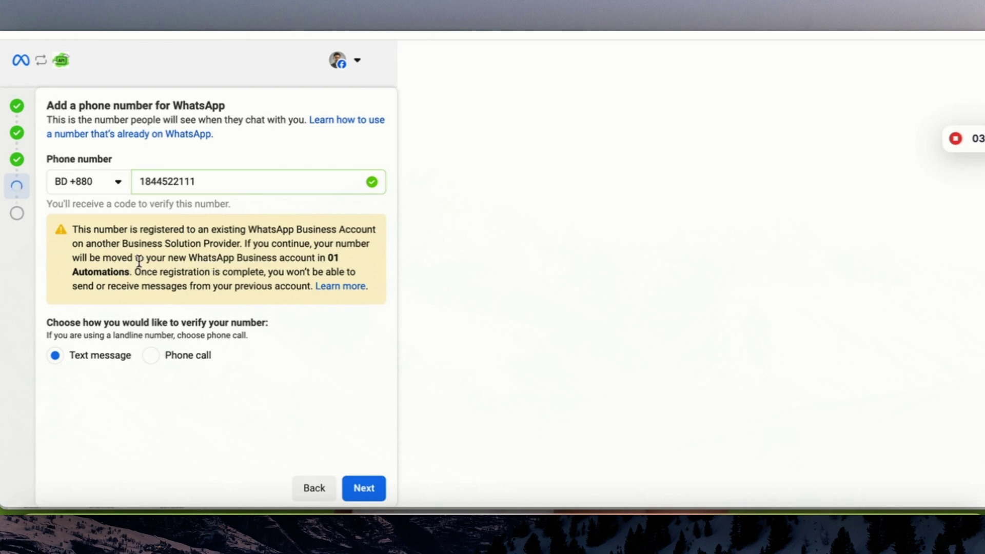
# Step: Request a text-message verification code and submit the six-digit code received
pyautogui.click(368, 490)
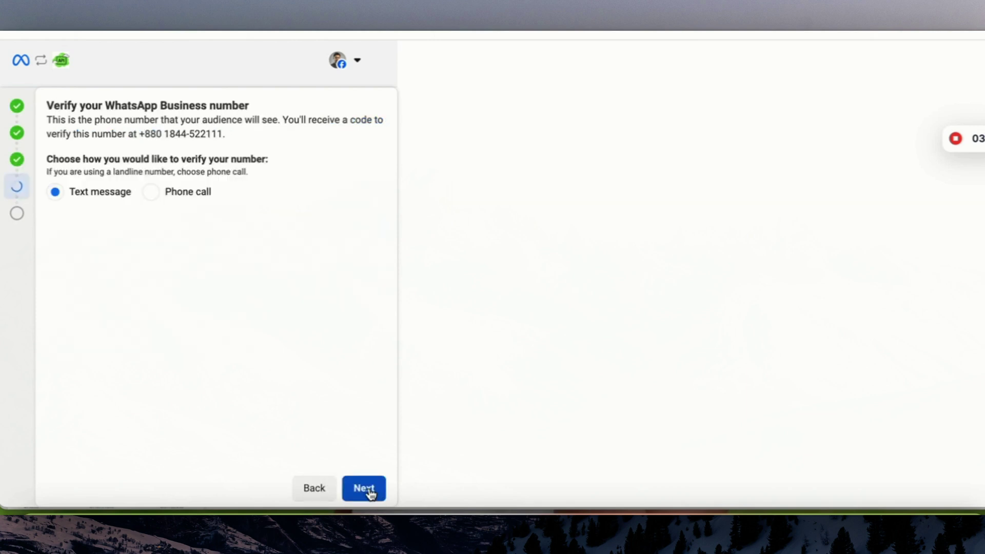
pyautogui.click(368, 487)
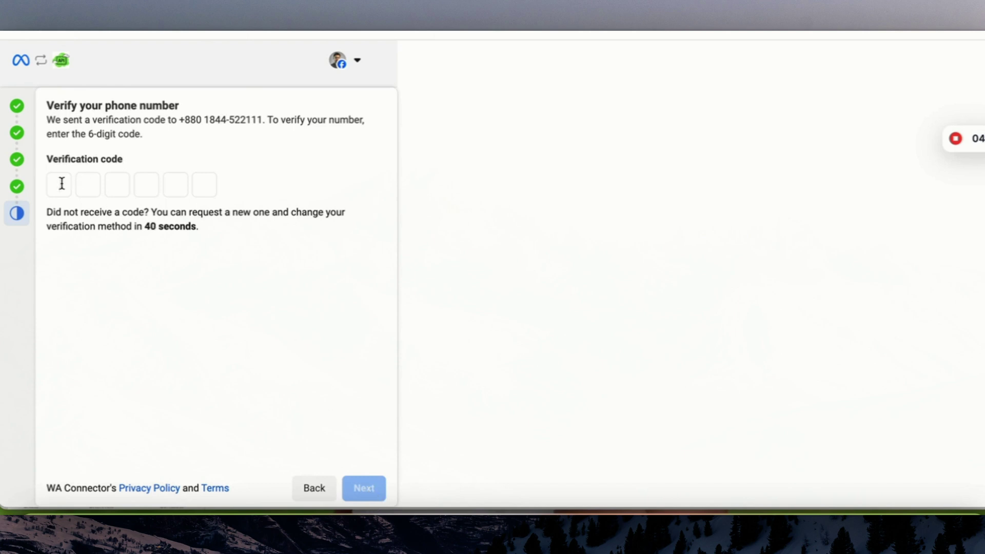
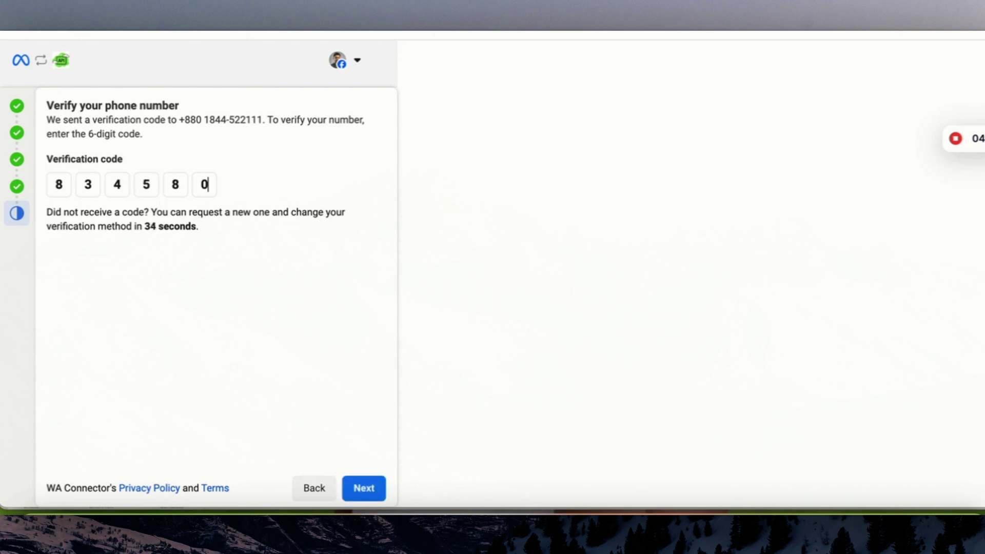
pyautogui.click(363, 489)
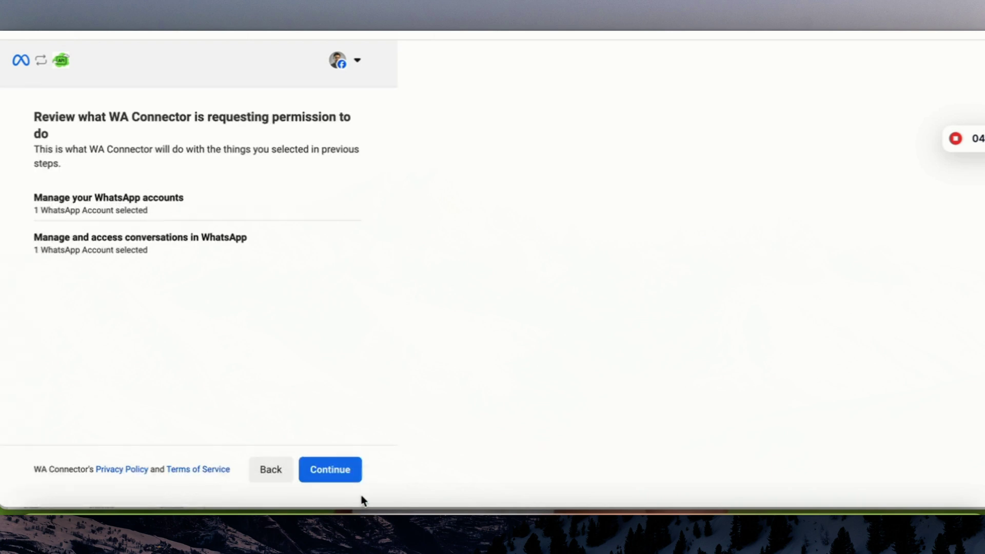
# Step: Accept WA Connector's WhatsApp permissions and finish the Meta business registration
pyautogui.click(341, 476)
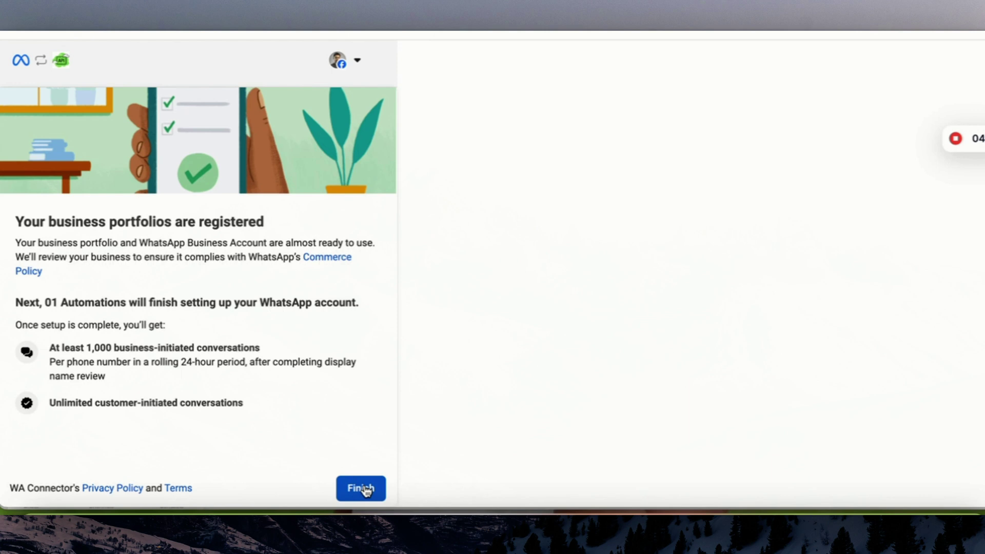
pyautogui.click(366, 490)
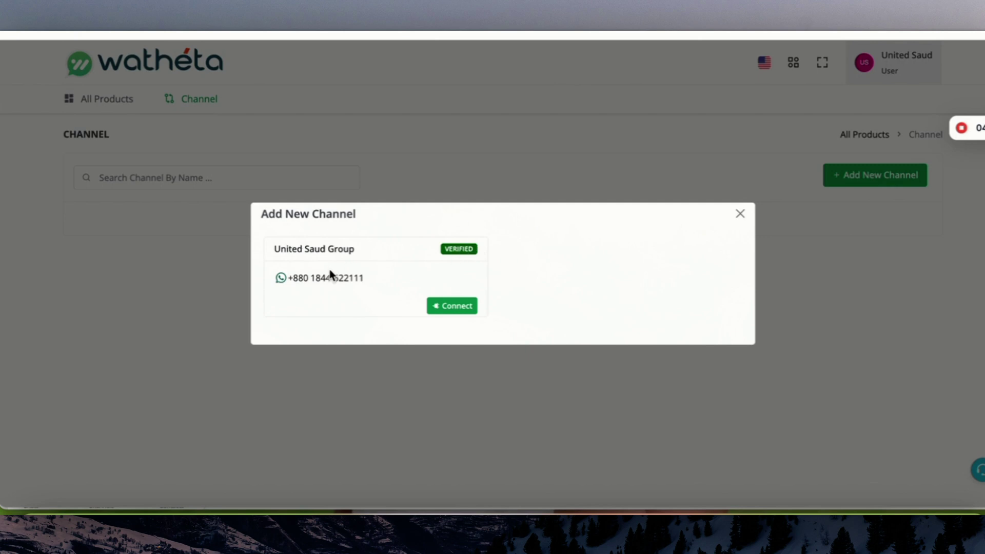
# Step: Connect the verified number and retitle the channel 'United Saud Whatsapp'
pyautogui.click(455, 310)
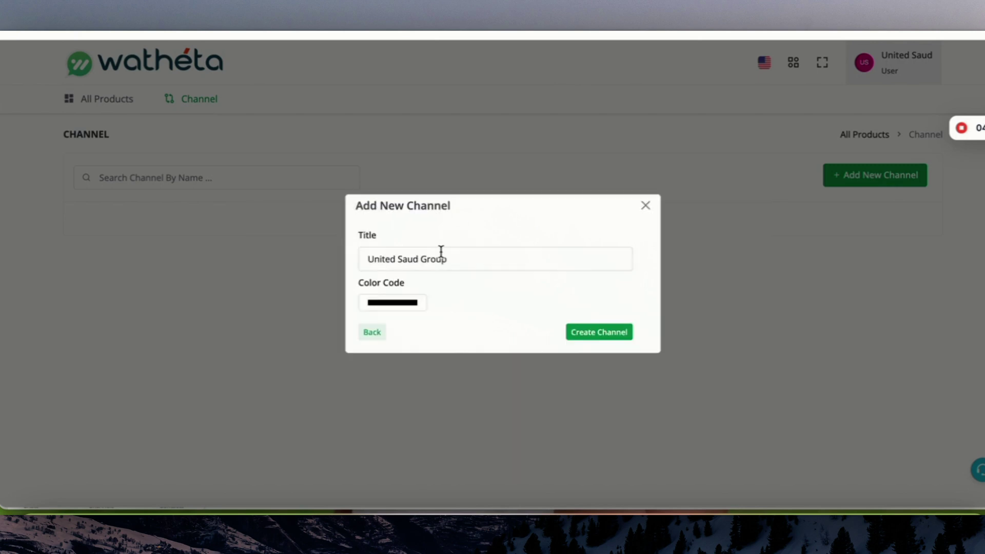
pyautogui.doubleClick(429, 259)
pyautogui.write('Whatsapp')
# Step: Set the channel colour to green (43, 182, 45) and create the channel
pyautogui.click(397, 304)
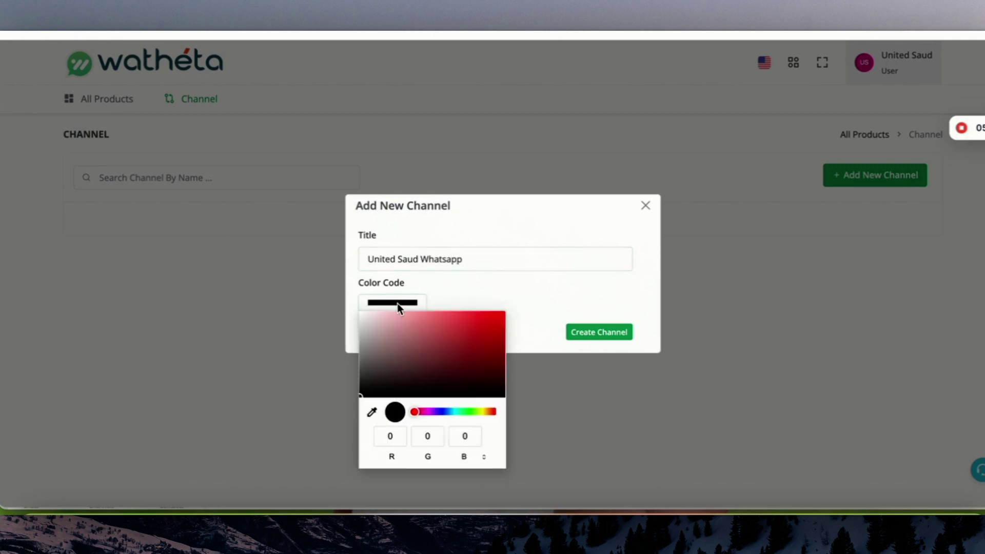
pyautogui.click(468, 412)
pyautogui.click(469, 337)
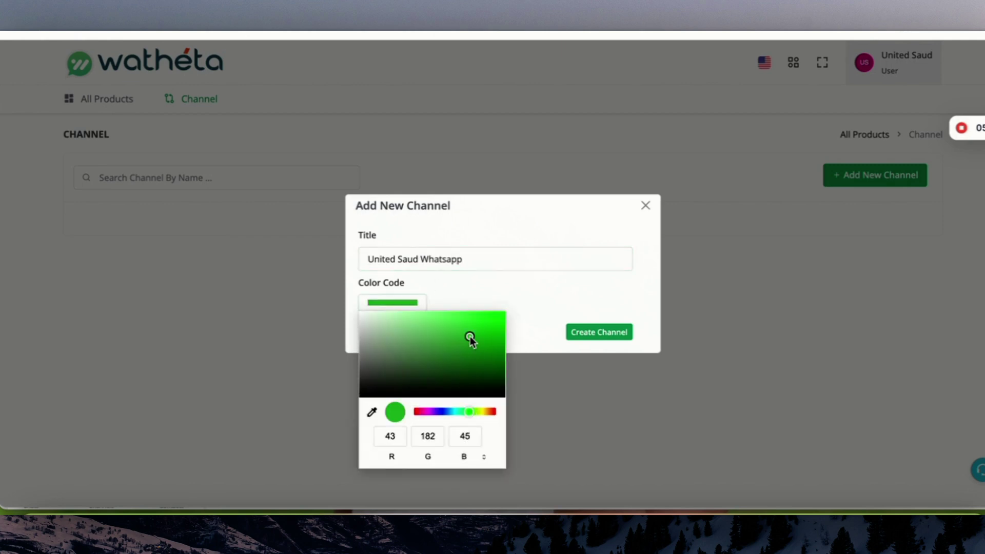
pyautogui.click(541, 292)
pyautogui.click(589, 333)
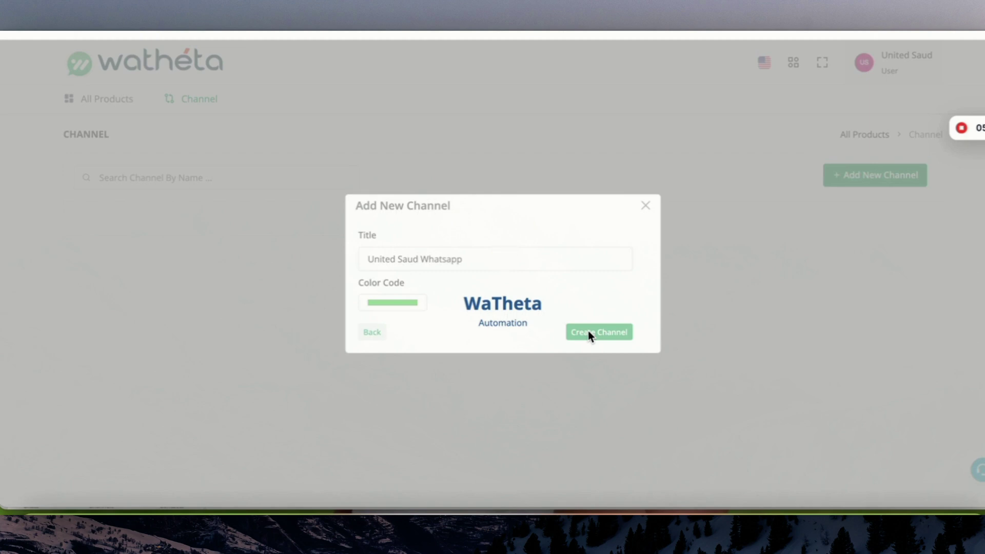
pyautogui.click(590, 334)
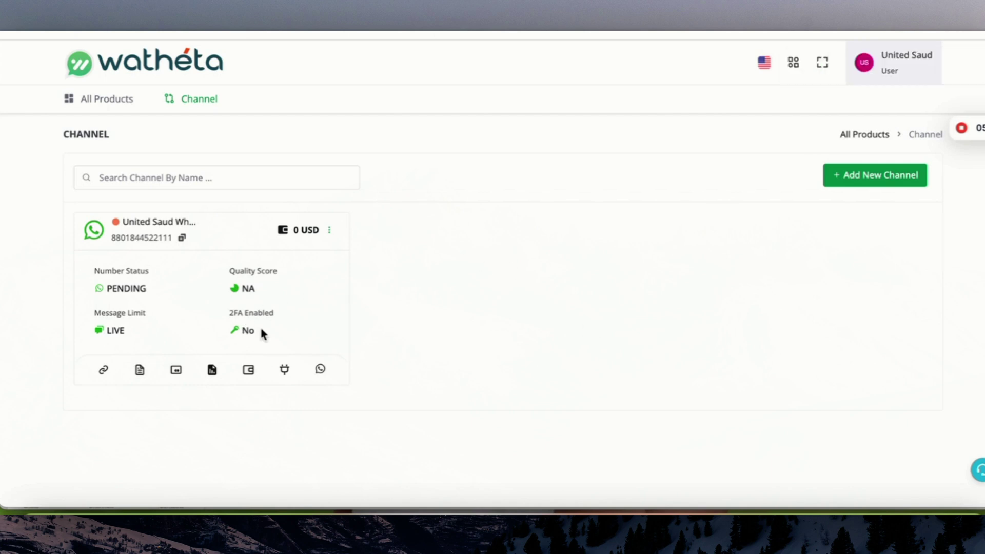
# Step: Enter a six-digit two-factor PIN for the new WhatsApp channel and register it
pyautogui.click(321, 373)
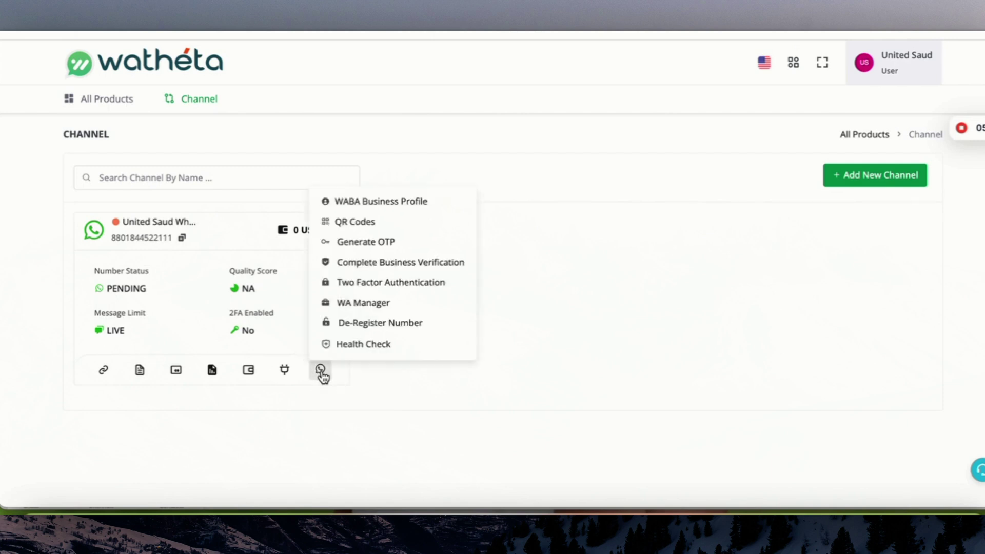
pyautogui.click(391, 284)
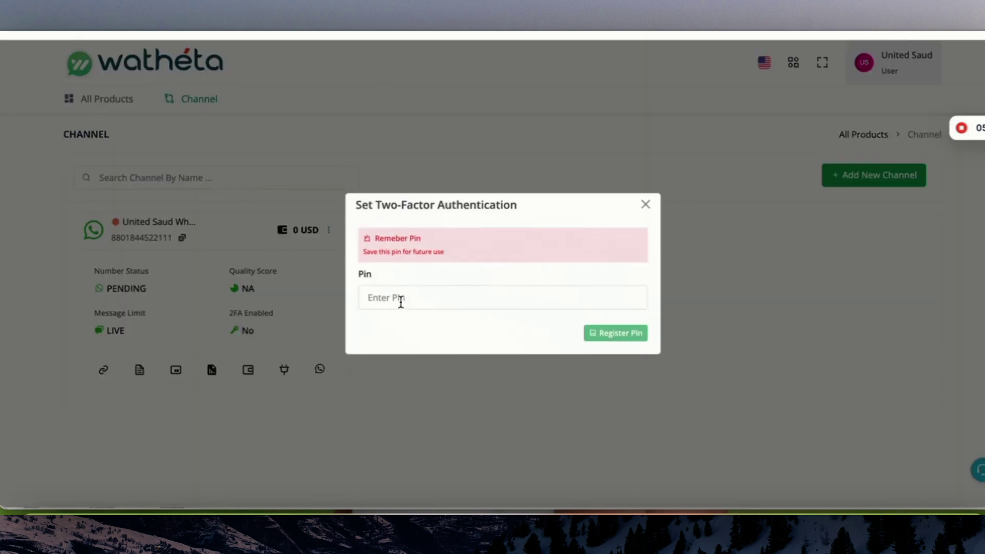
pyautogui.click(400, 301)
pyautogui.click(472, 335)
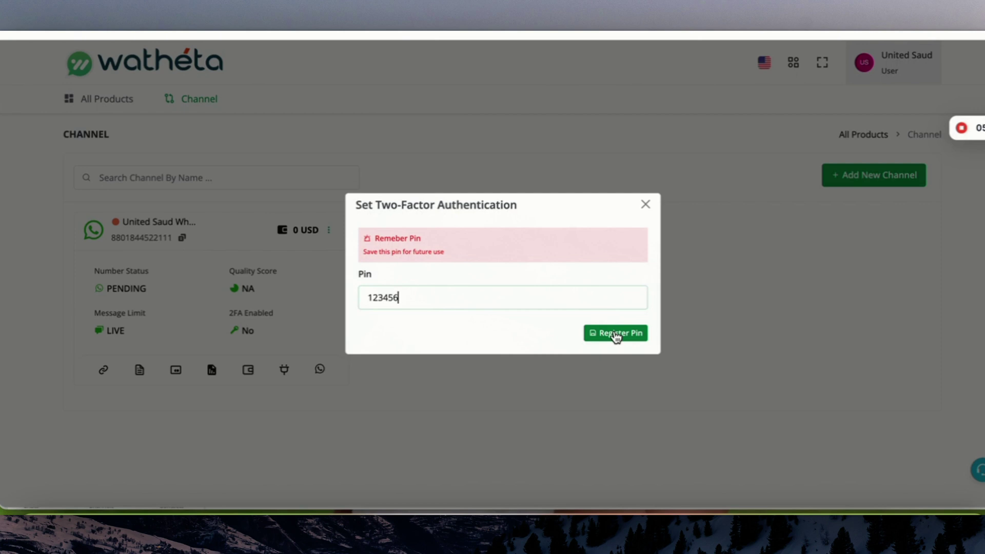
pyautogui.click(616, 334)
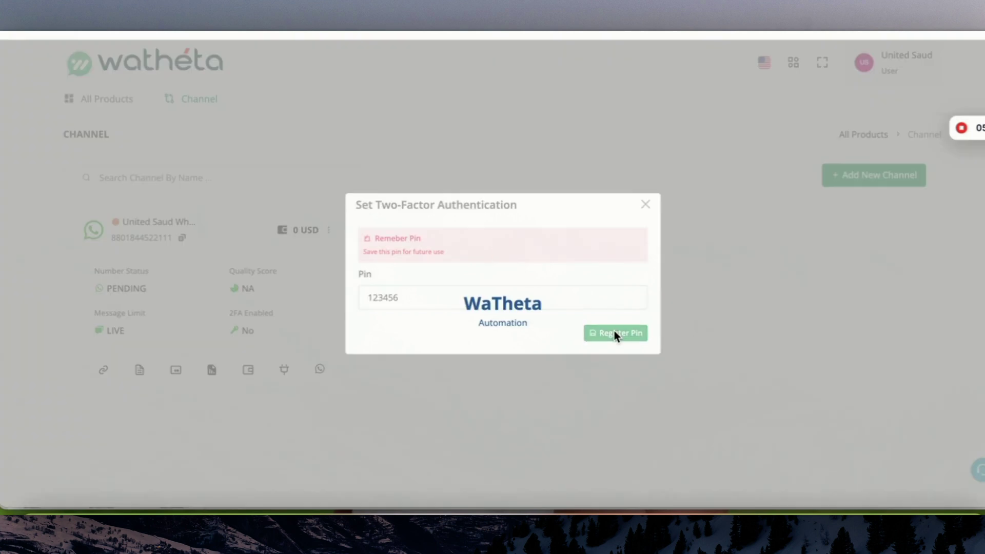